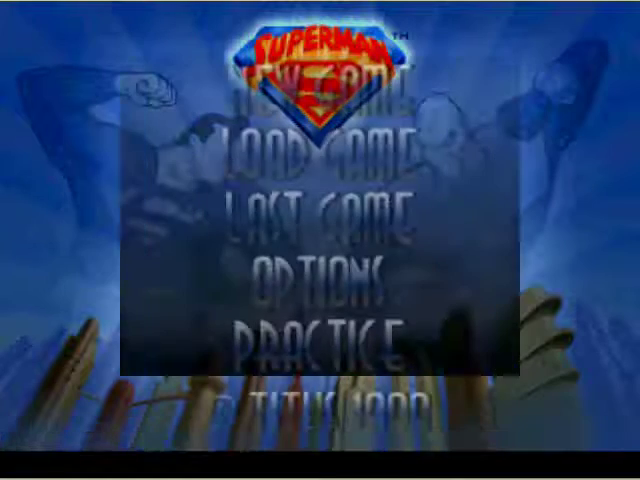
key("Down")
key("Return")
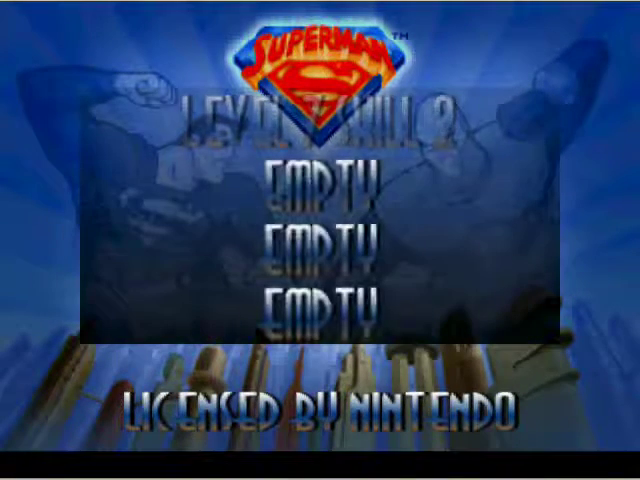
key("Escape")
key("Down")
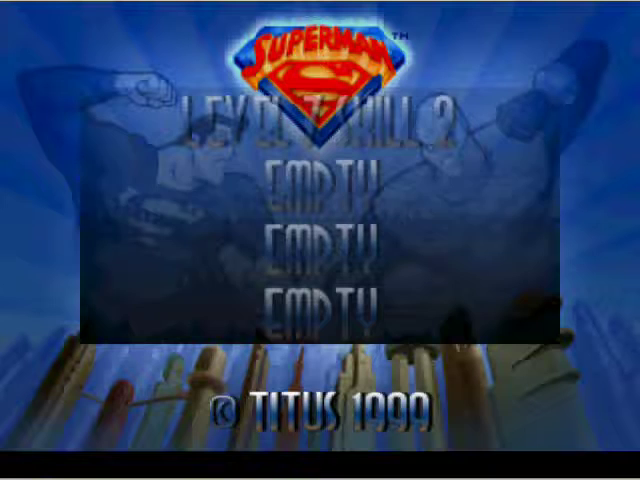
key("Return")
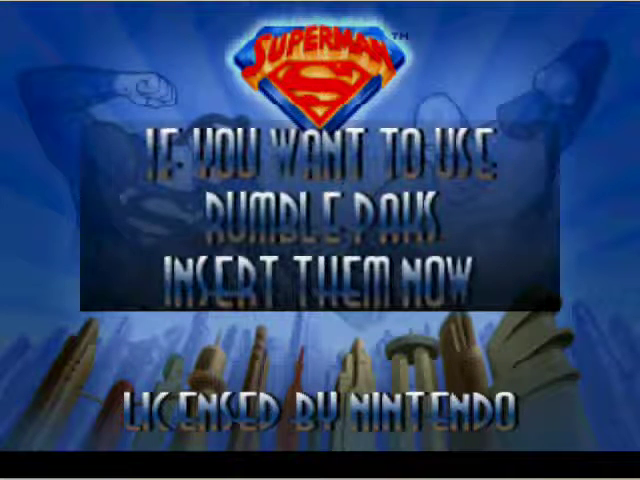